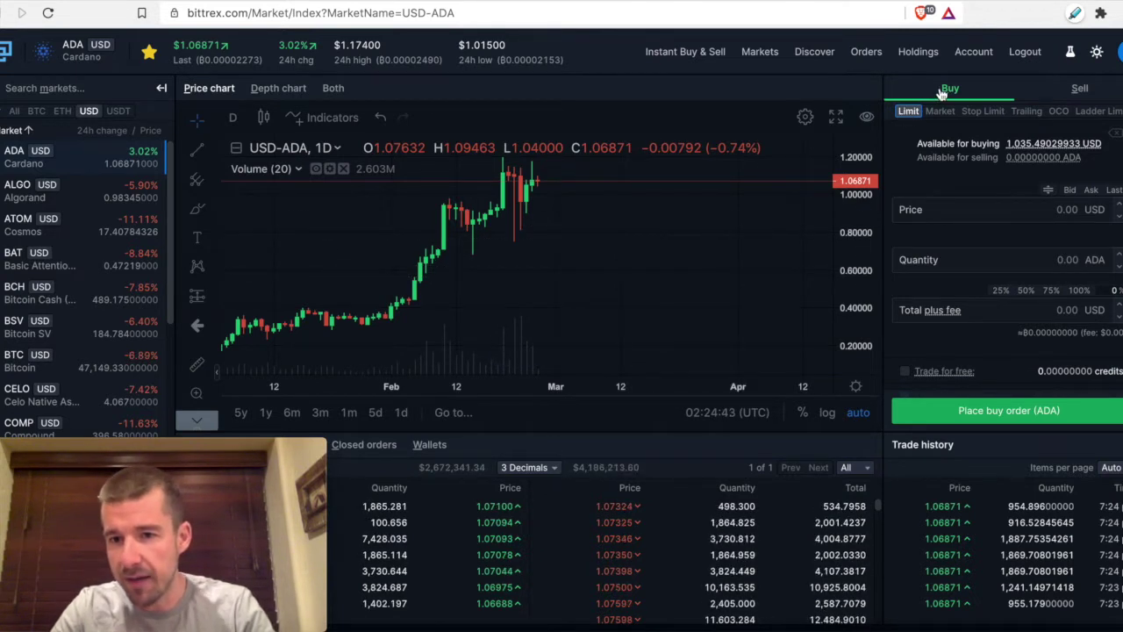
# Fill the ADA limit buy price with the current ask and bid prices, and set it to 0.80 USD.
pyautogui.click(1007, 211)
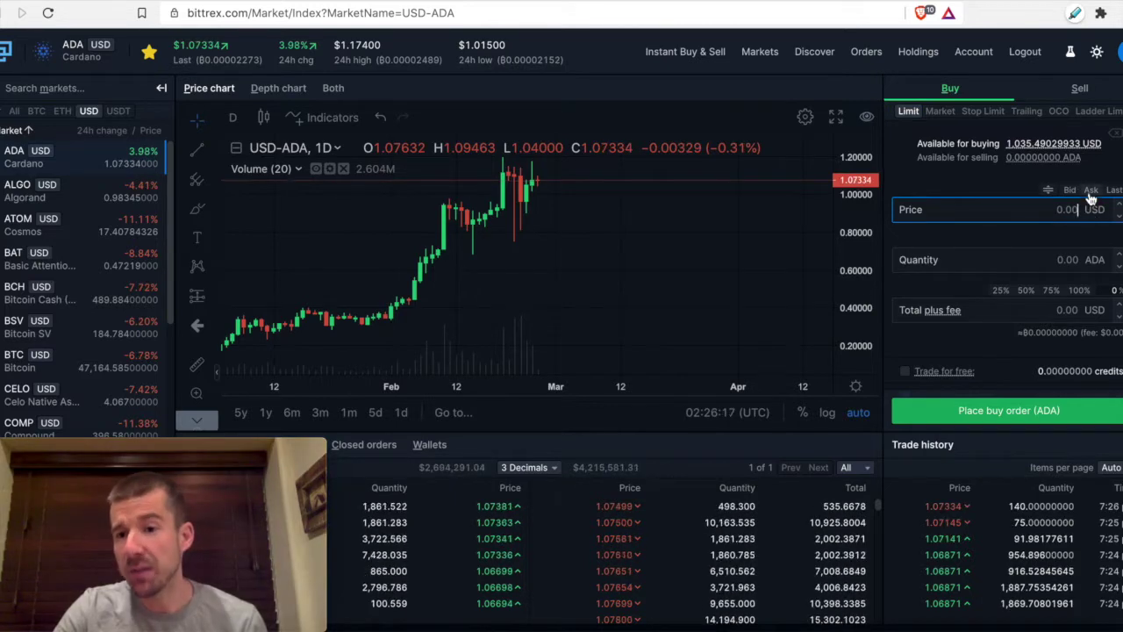
pyautogui.click(1089, 192)
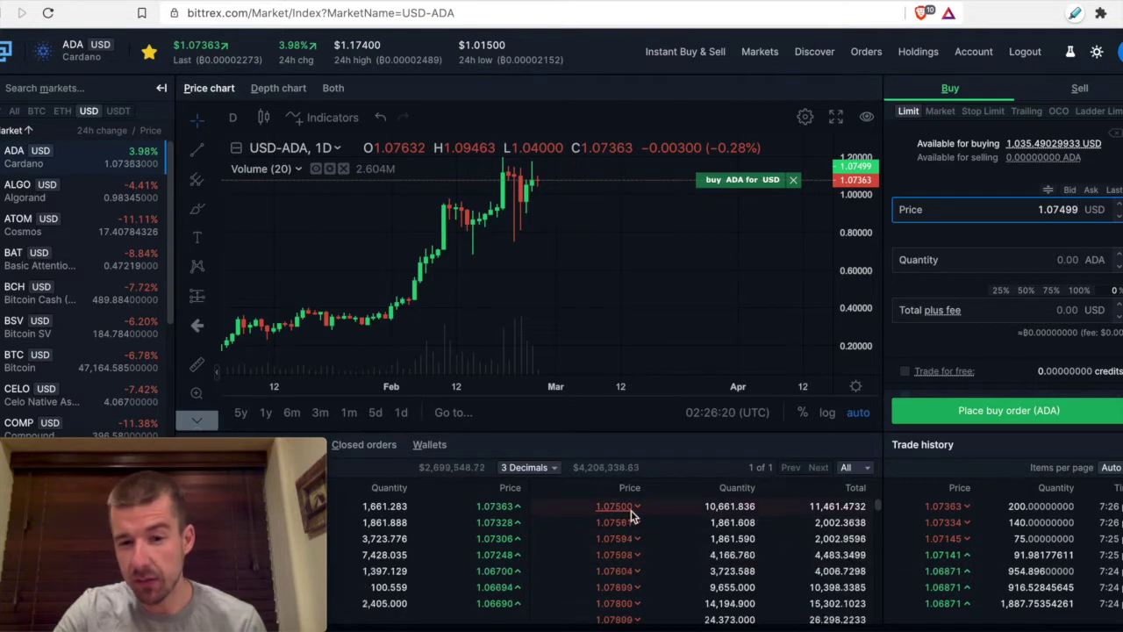
pyautogui.click(1070, 191)
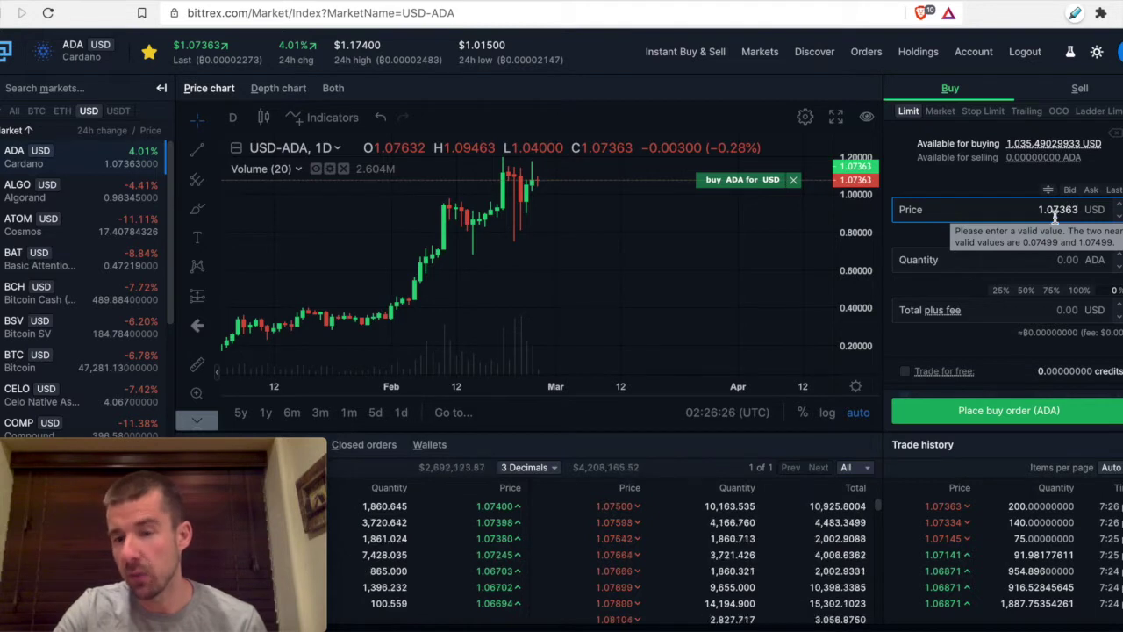
pyautogui.click(1090, 189)
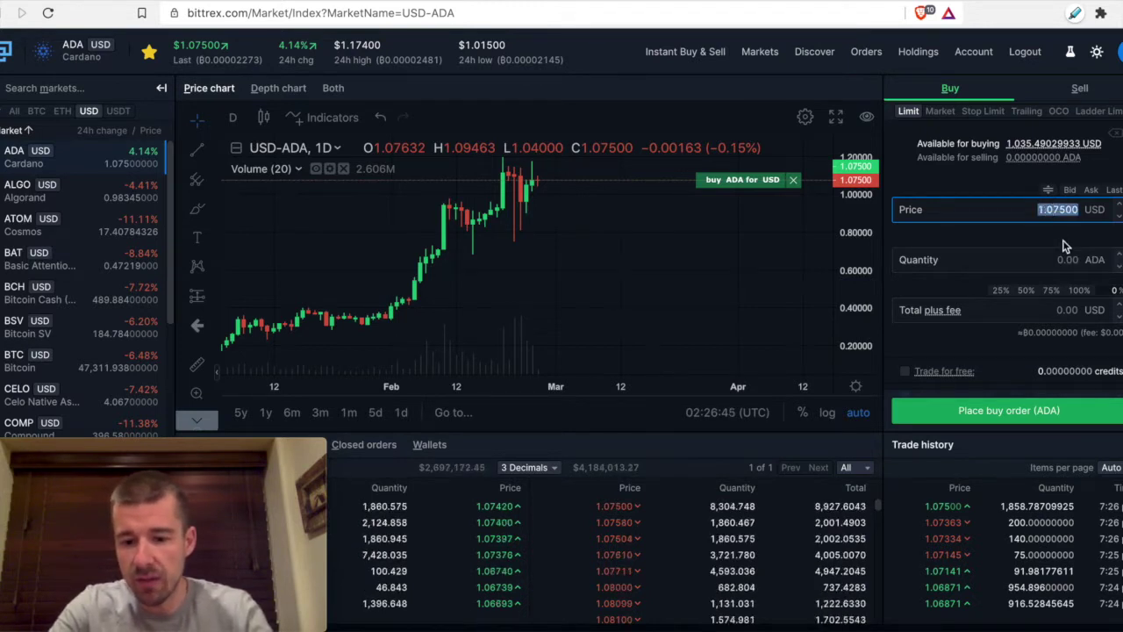
pyautogui.write('0.80')
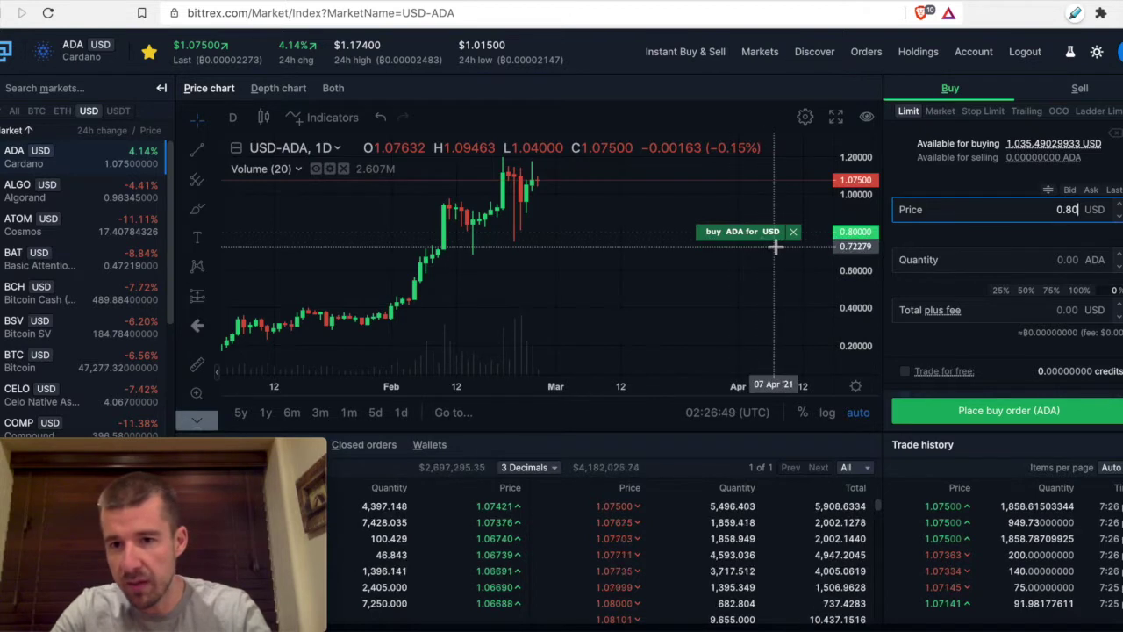
# Pick the buy limit price of 0.68413 USD from the chart at the mid-February candle's low.
pyautogui.click(1047, 191)
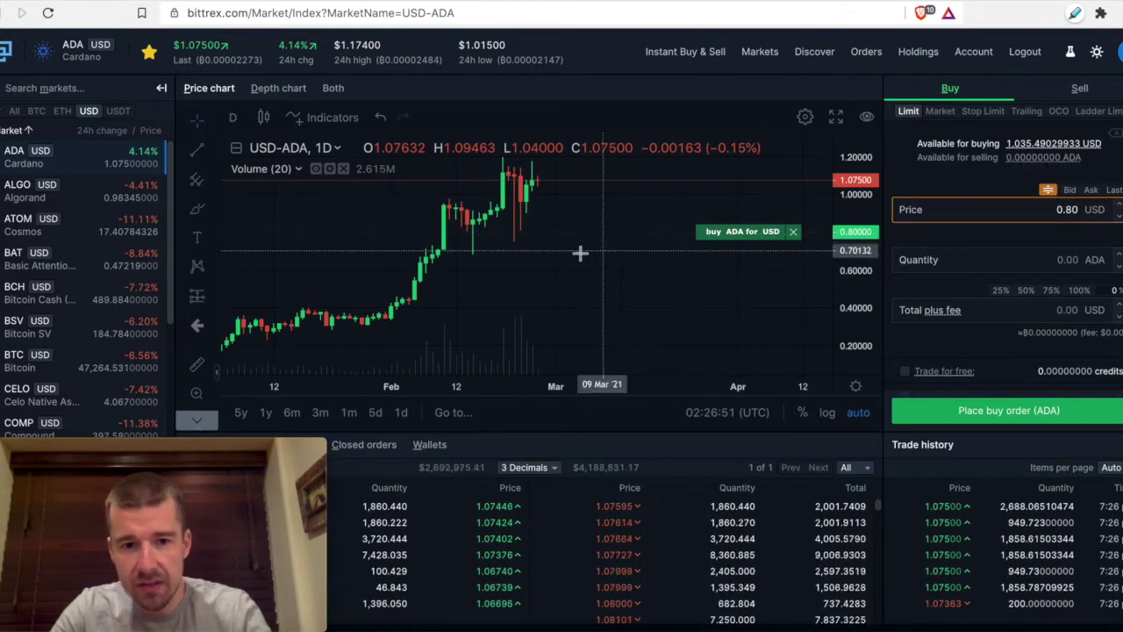
pyautogui.click(473, 254)
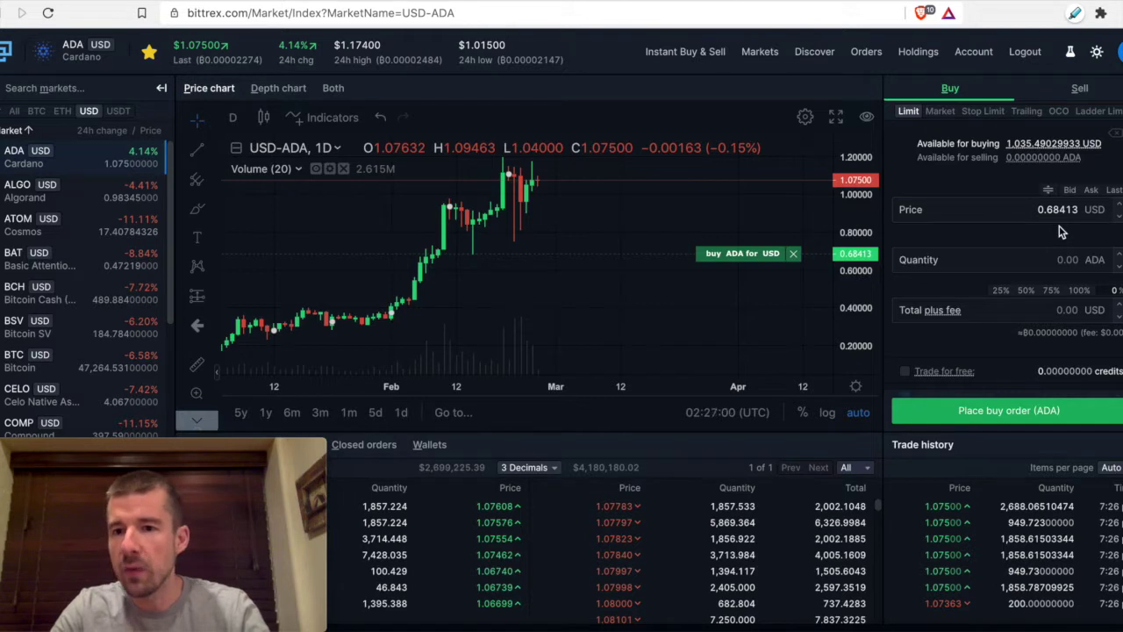
# Try a buy quantity of 100 ADA and clear it again.
pyautogui.click(1066, 259)
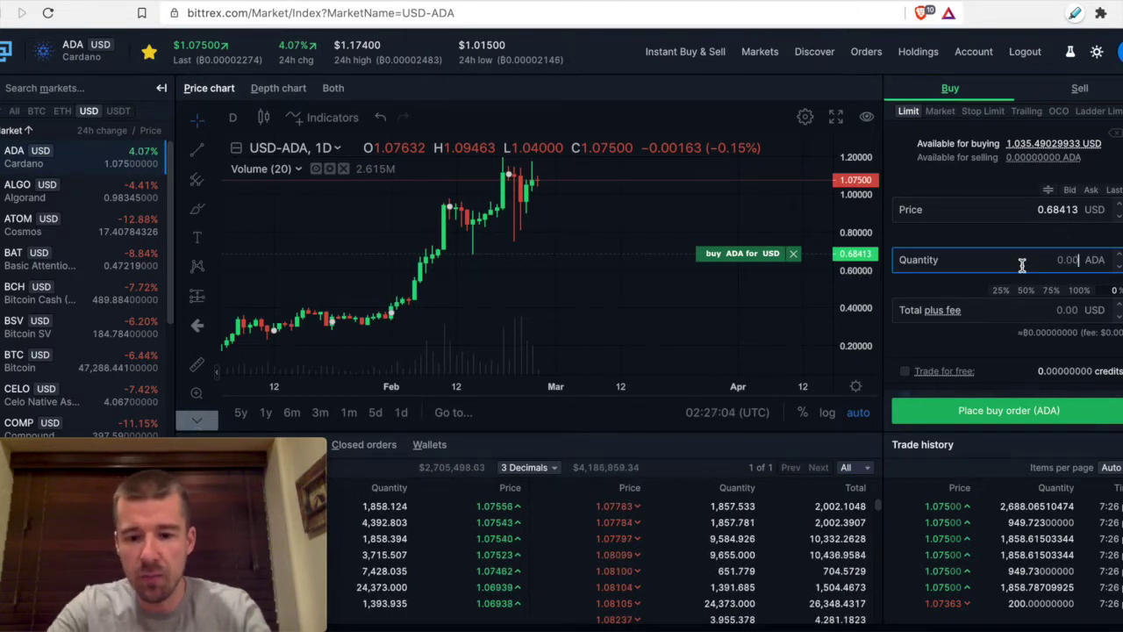
pyautogui.write('100')
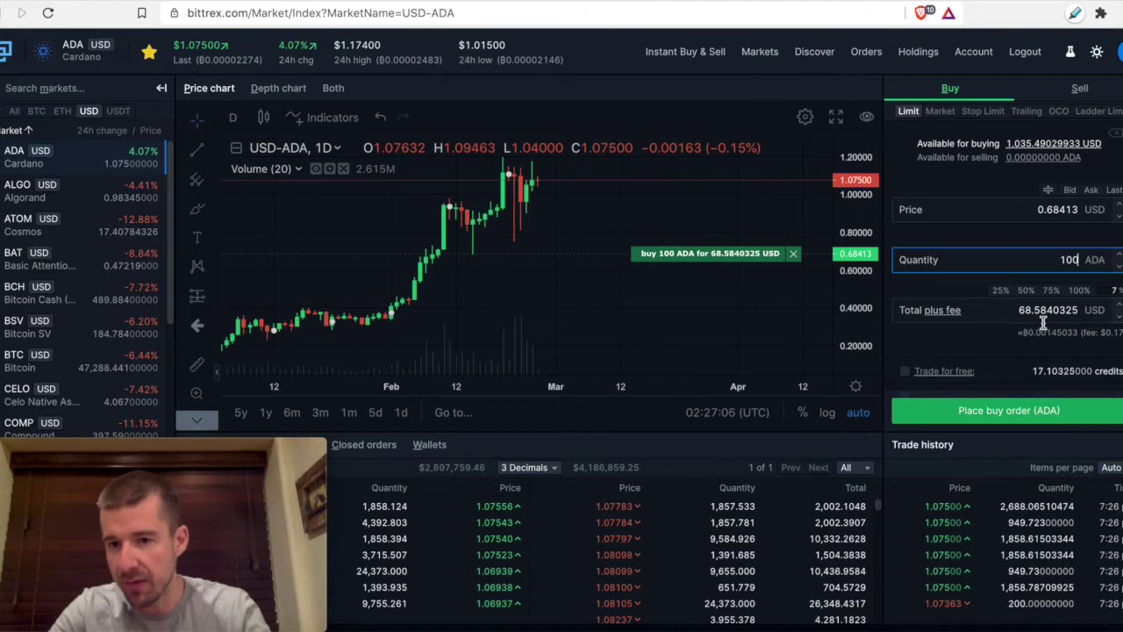
pyautogui.doubleClick(1070, 261)
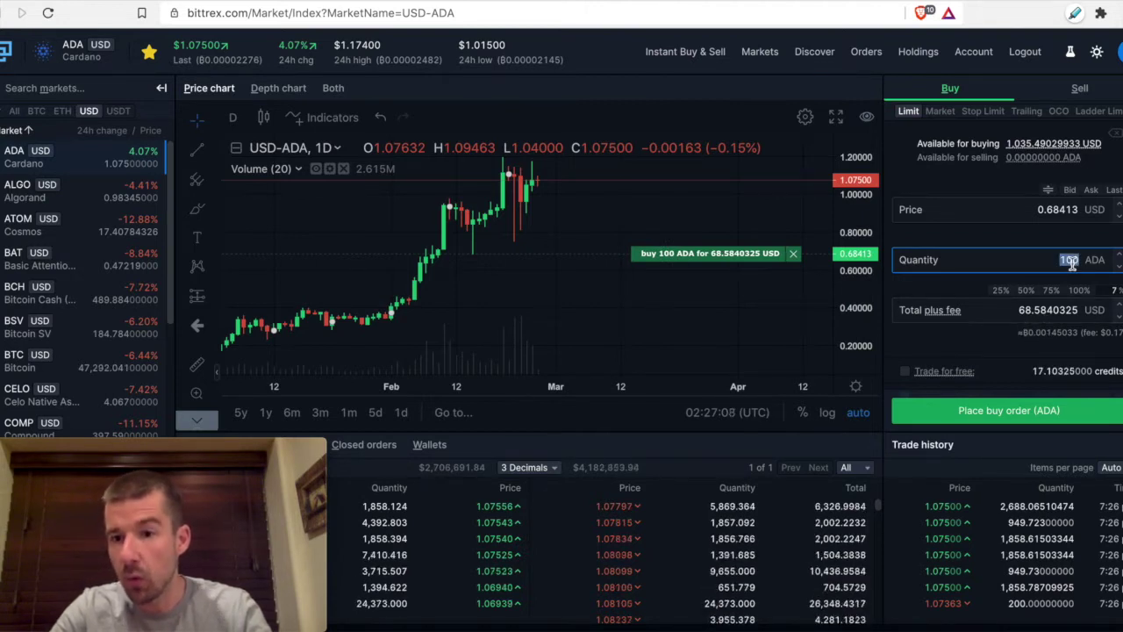
pyautogui.press('BackSpace')
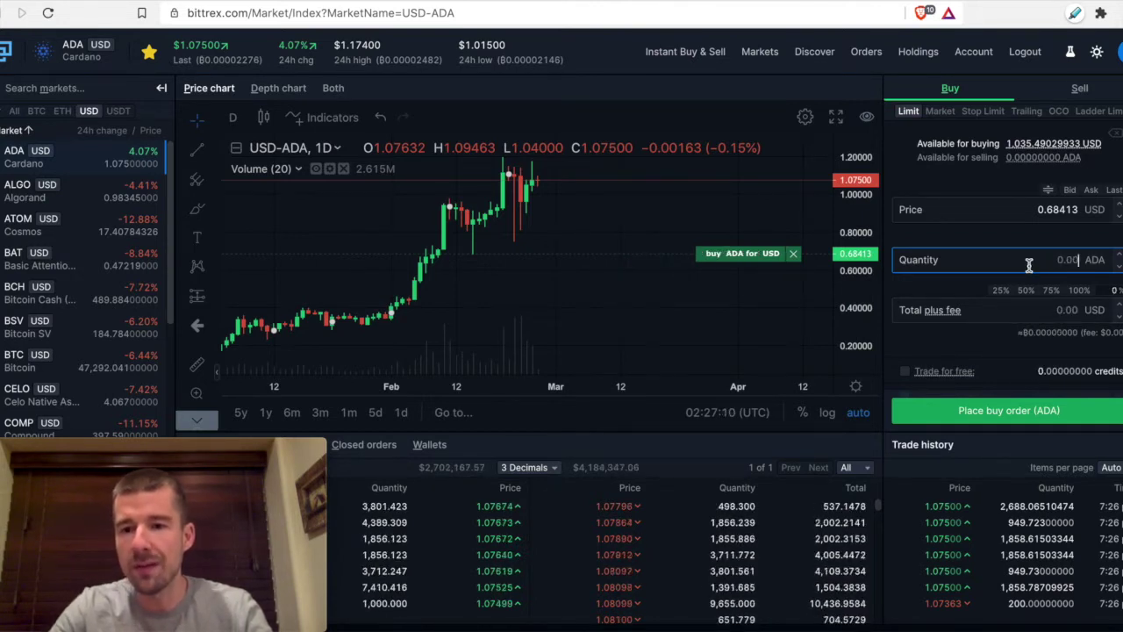
# Set the buy order's total including fee to 100 USD, and place and confirm the limit buy order.
pyautogui.click(1056, 308)
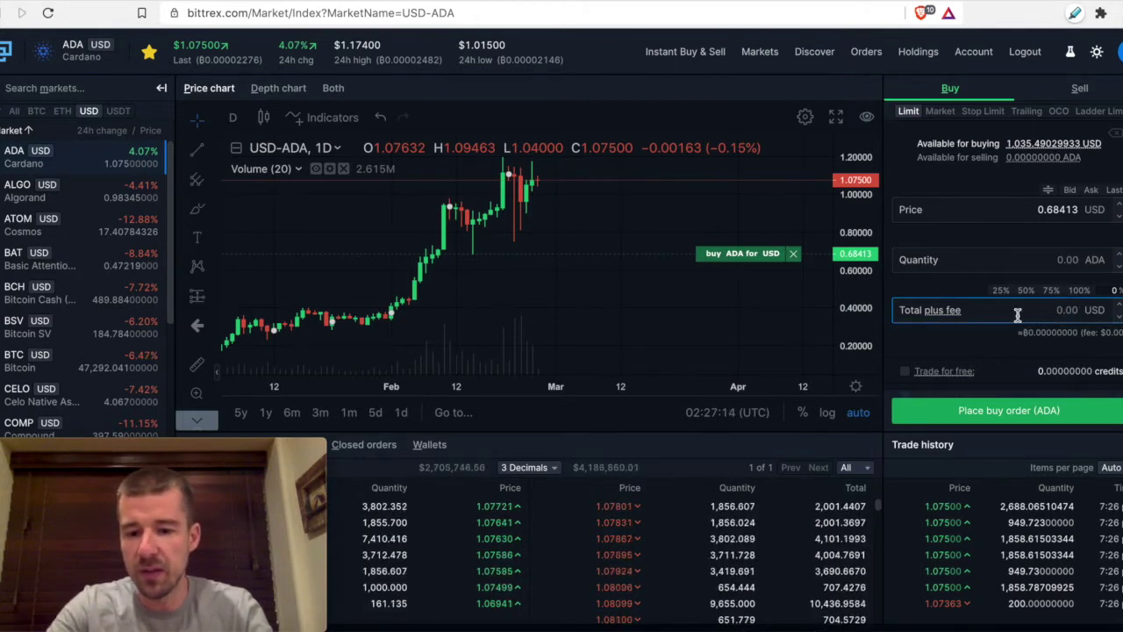
pyautogui.write('100')
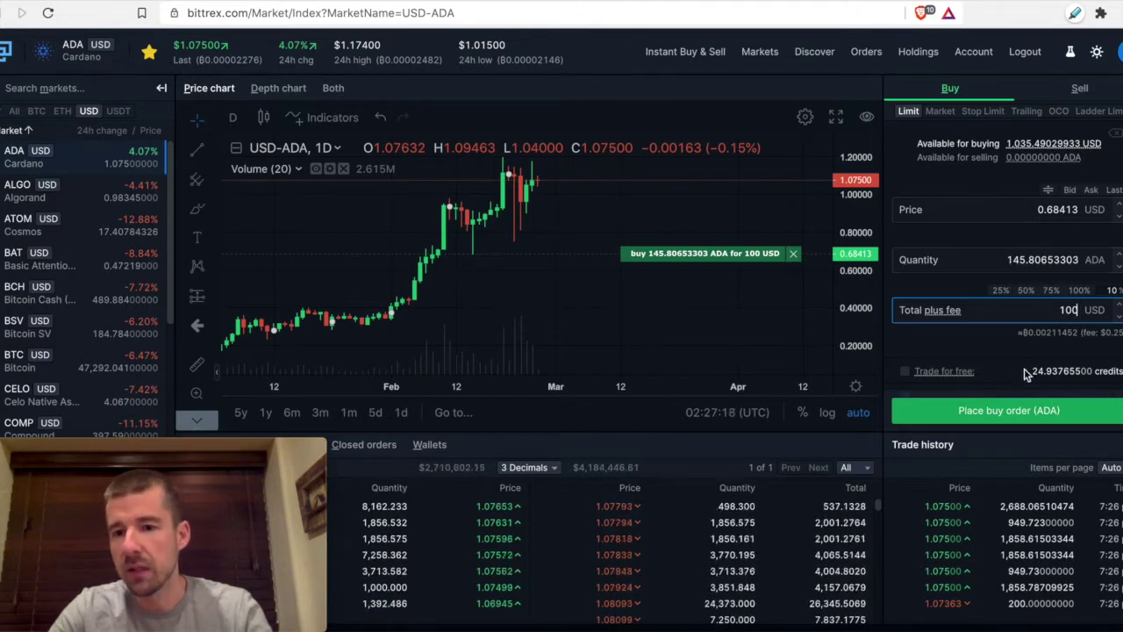
pyautogui.click(1015, 412)
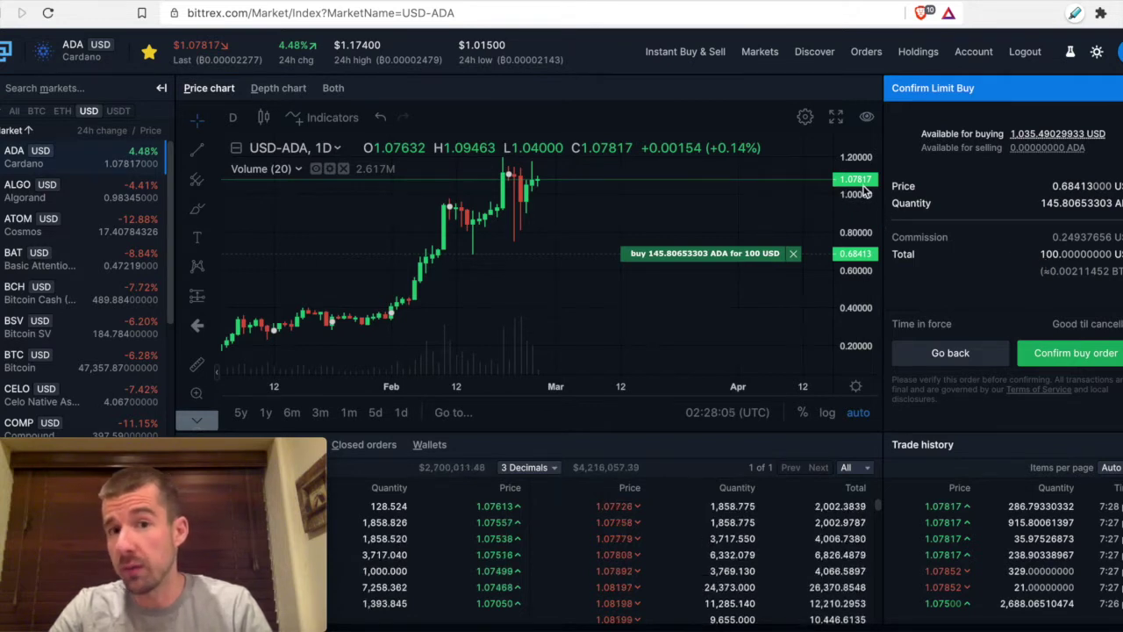
pyautogui.click(1076, 355)
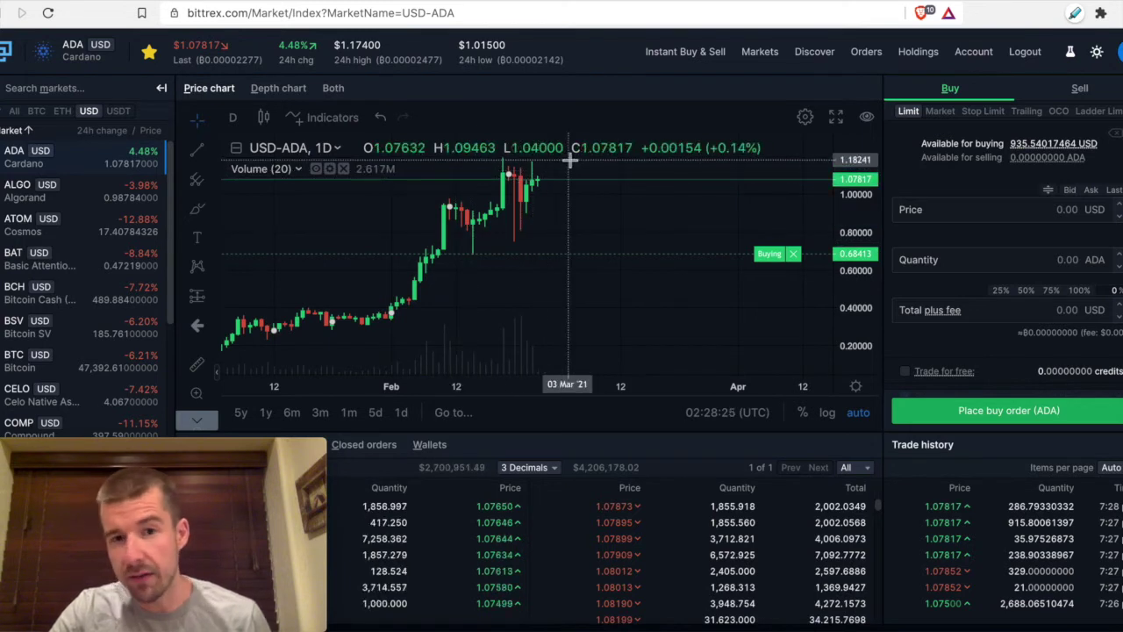
pyautogui.moveTo(601, 350)
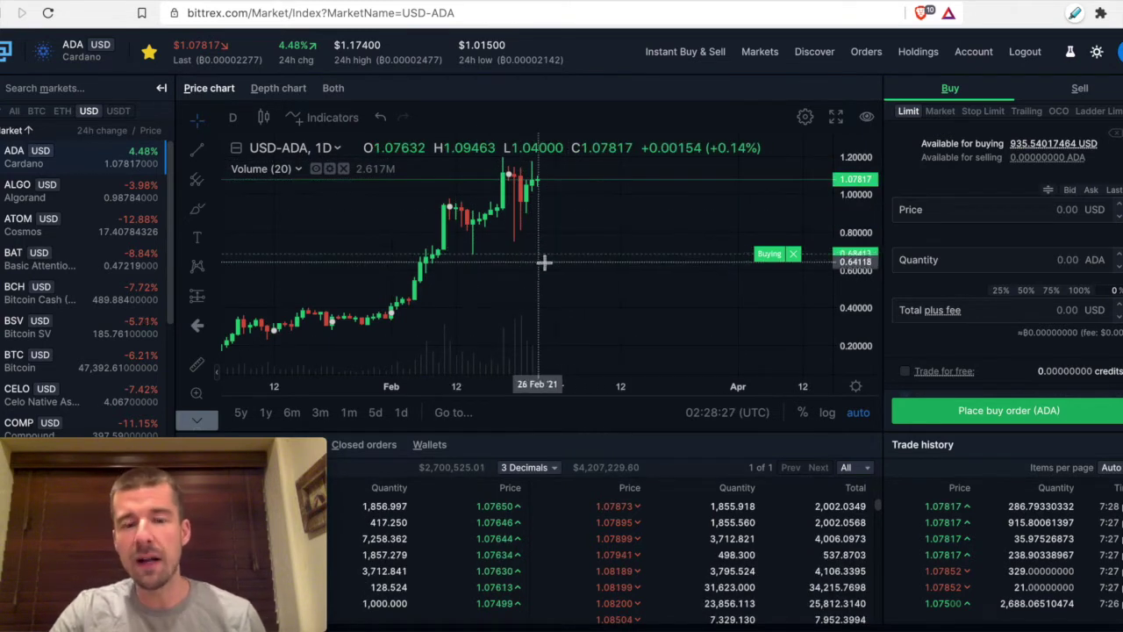
pyautogui.moveTo(586, 268)
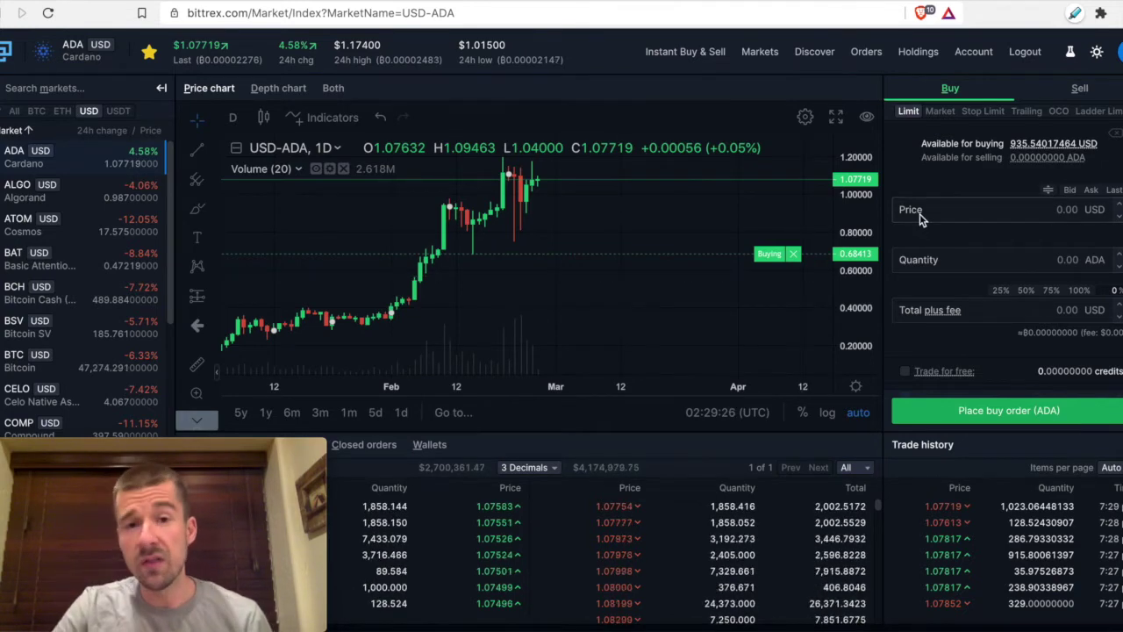
# Start a limit sell order for ADA and fill its price with the current ask, and with the last price.
pyautogui.click(1079, 89)
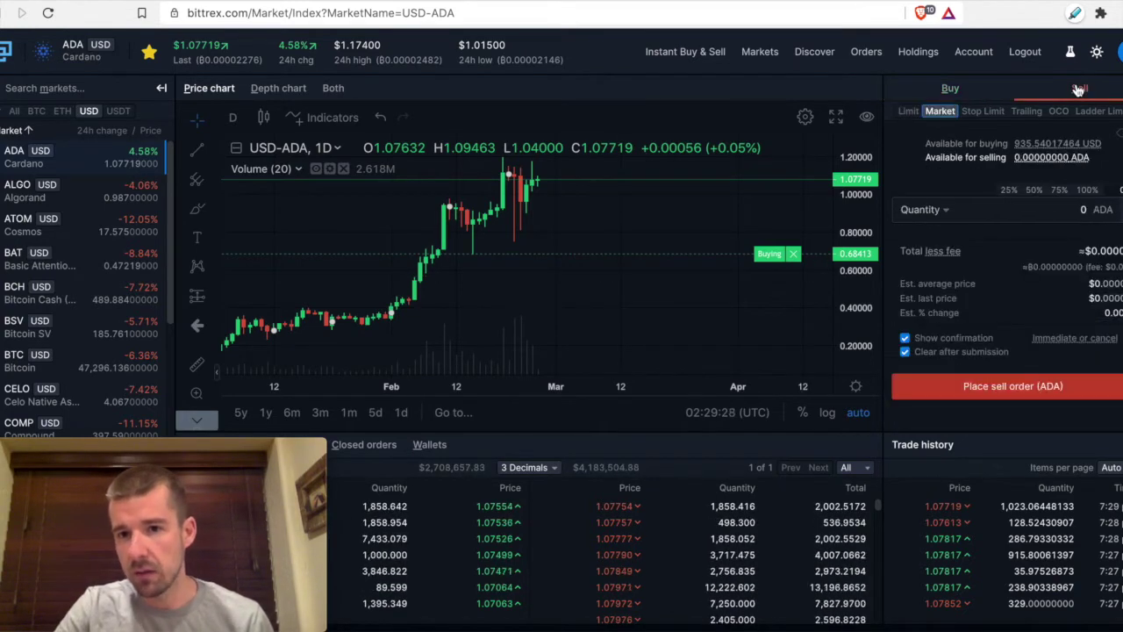
pyautogui.click(907, 112)
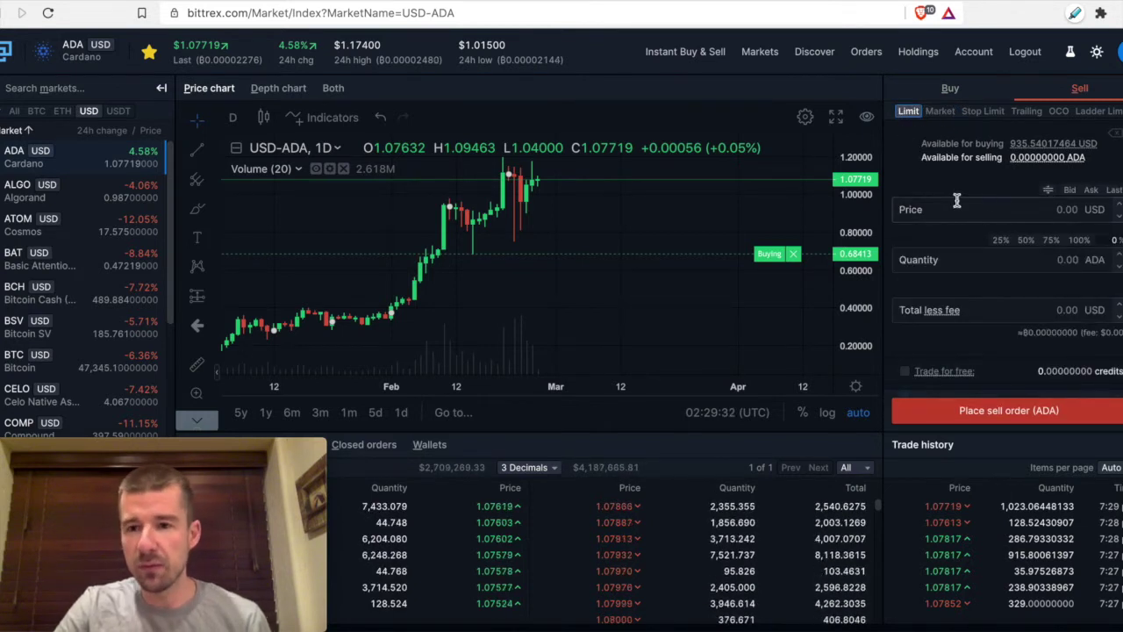
pyautogui.click(1092, 190)
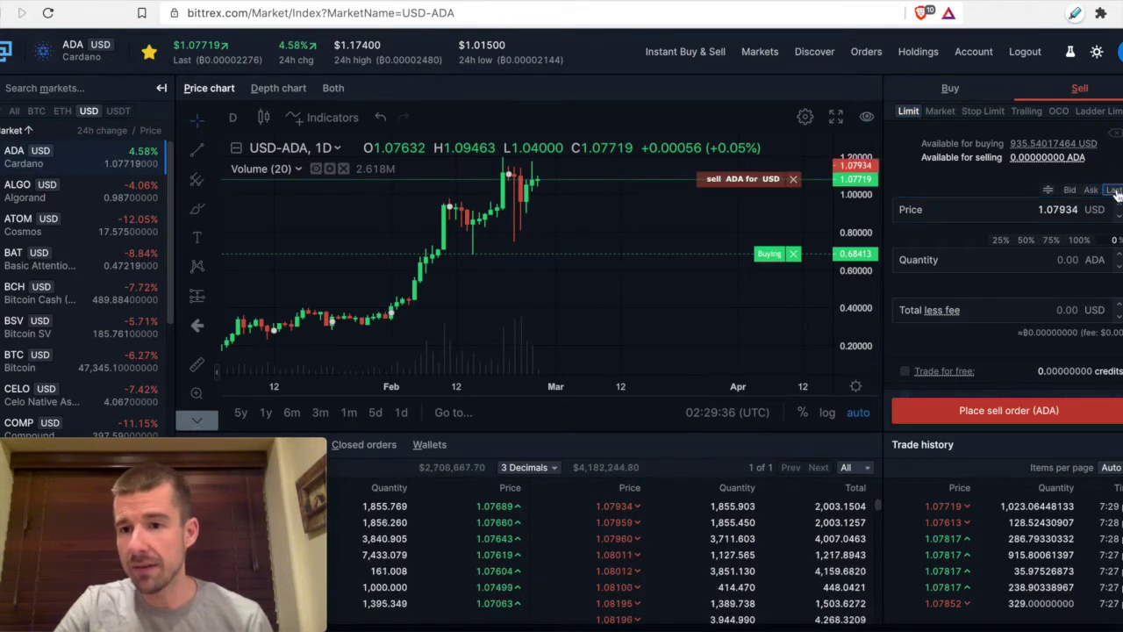
pyautogui.click(1114, 191)
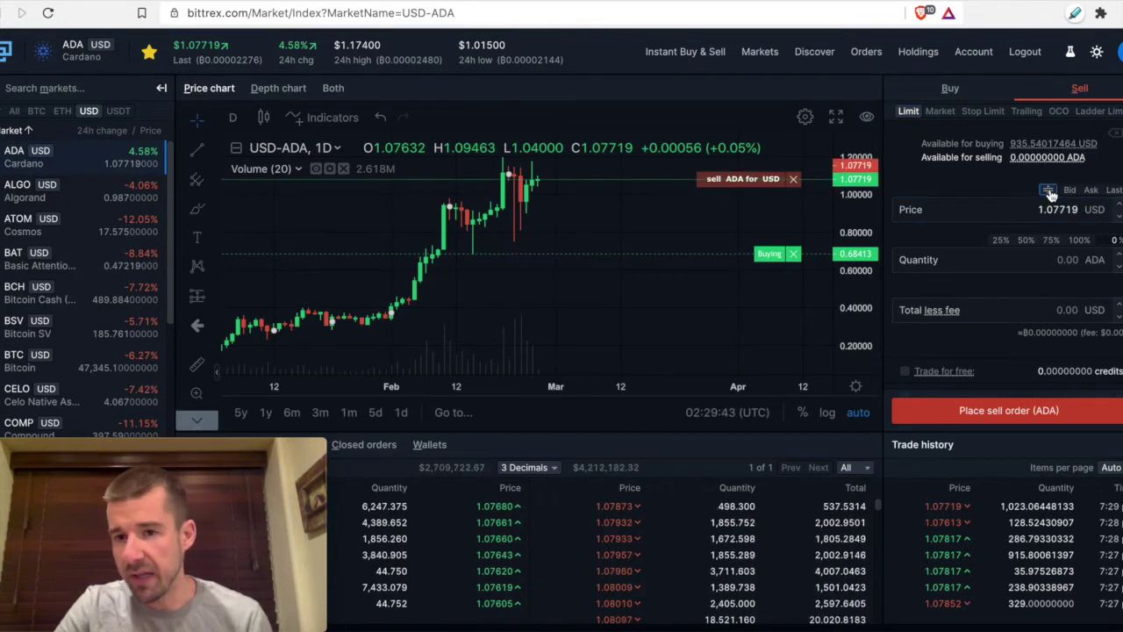
# Pick the February peak as the sell price, compress the chart's price scale, and set the sell price to 1.40 USD.
pyautogui.click(505, 164)
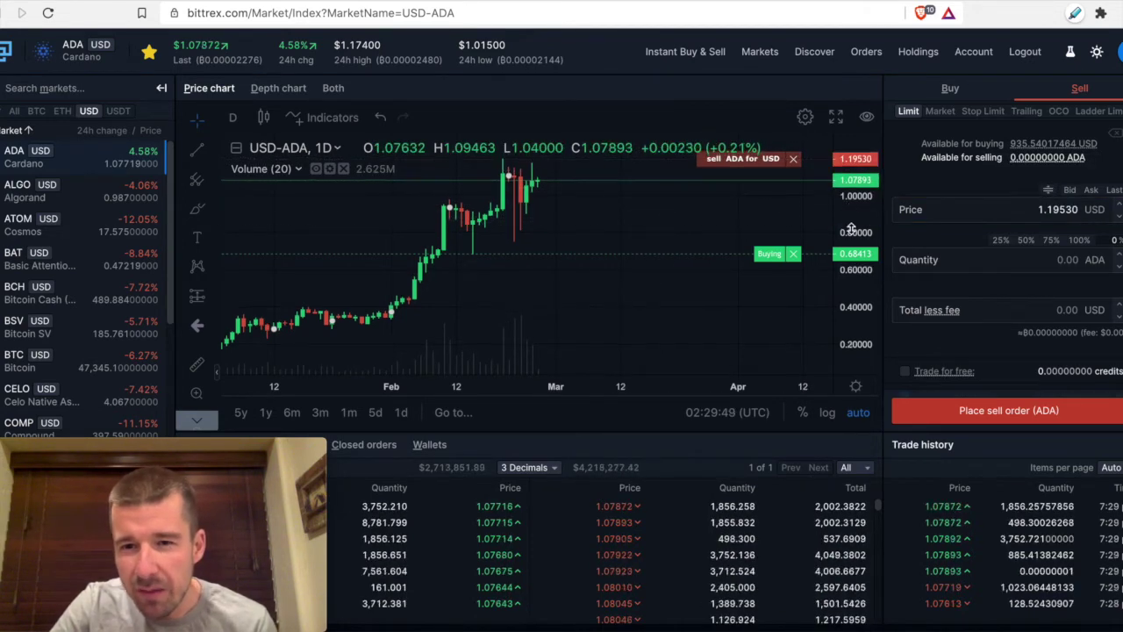
pyautogui.moveTo(853, 215); pyautogui.dragTo(856, 253)
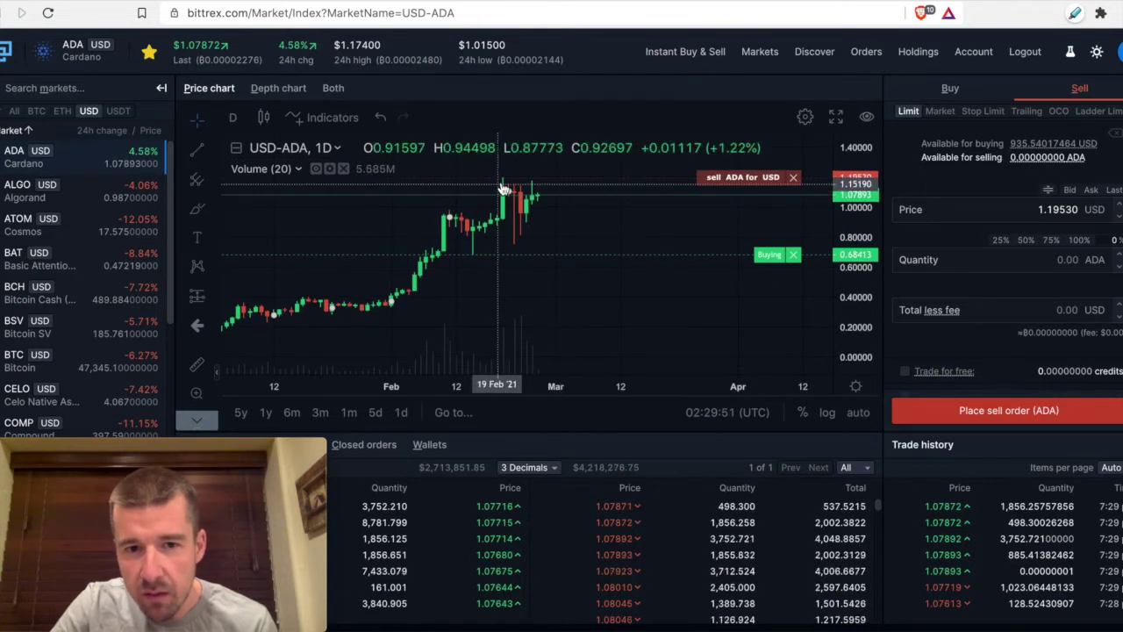
pyautogui.click(1050, 209)
pyautogui.hotkey('shift', 'Right')
pyautogui.hotkey('shift', 'Right')
pyautogui.hotkey('shift', 'Right')
pyautogui.hotkey('shift', 'Right')
pyautogui.hotkey('shift', 'Right')
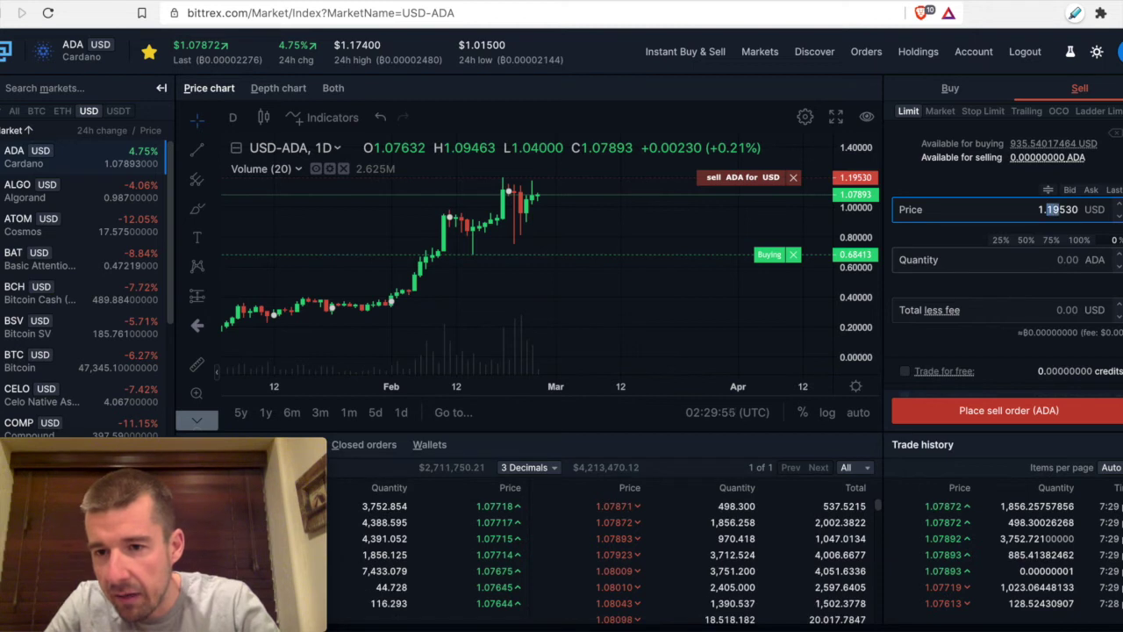
pyautogui.write('40')
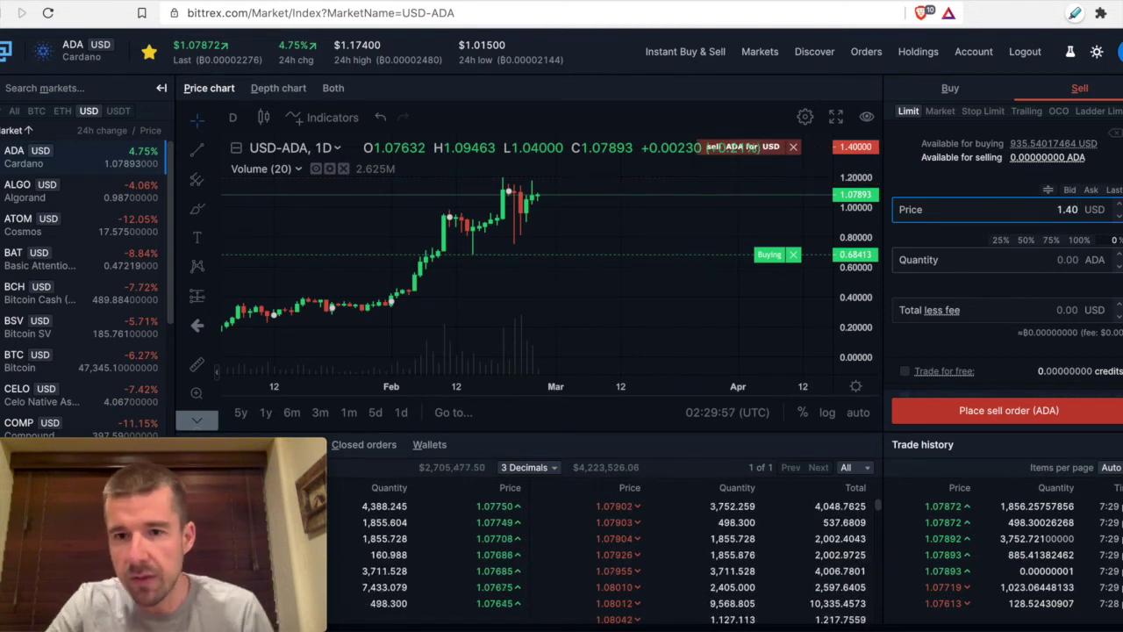
# Set the limit sell order's quantity to 1000 ADA.
pyautogui.click(1053, 259)
pyautogui.press('BackSpace')
pyautogui.press('BackSpace')
pyautogui.press('BackSpace')
pyautogui.press('BackSpace')
pyautogui.write('1')
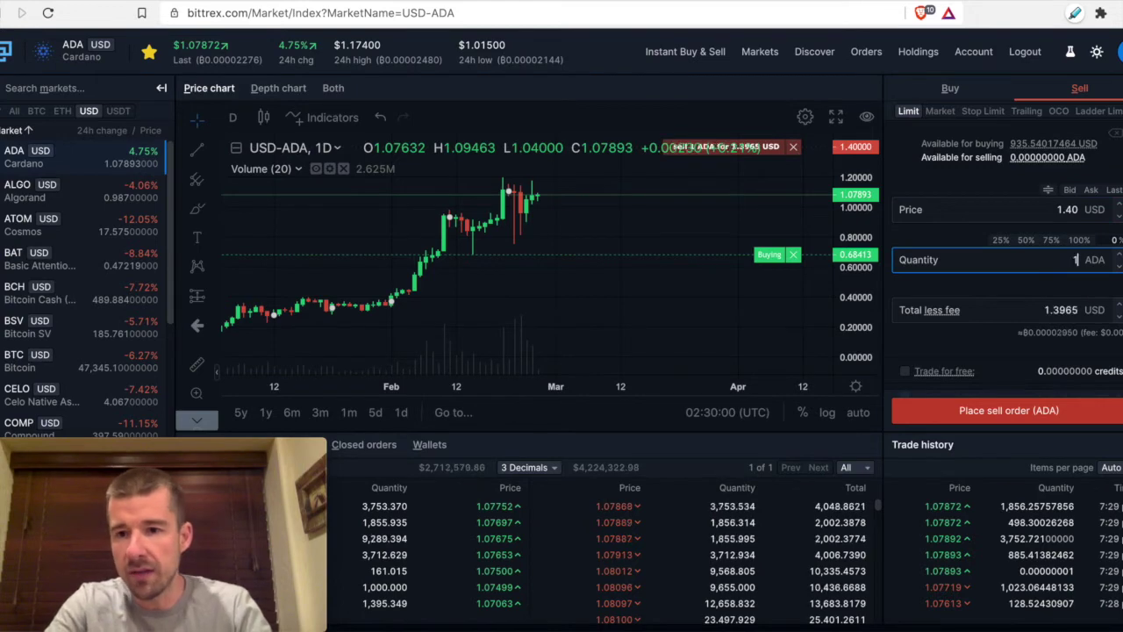
pyautogui.write('000')
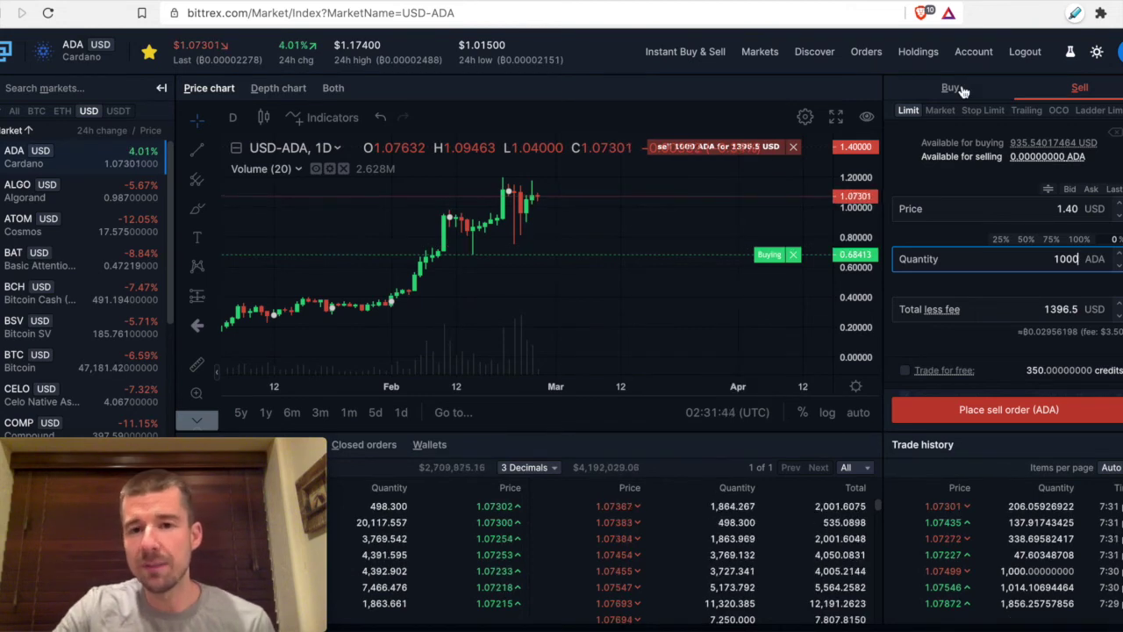
# Discard the drafted sell order from the chart and return to the limit buy form.
pyautogui.click(793, 147)
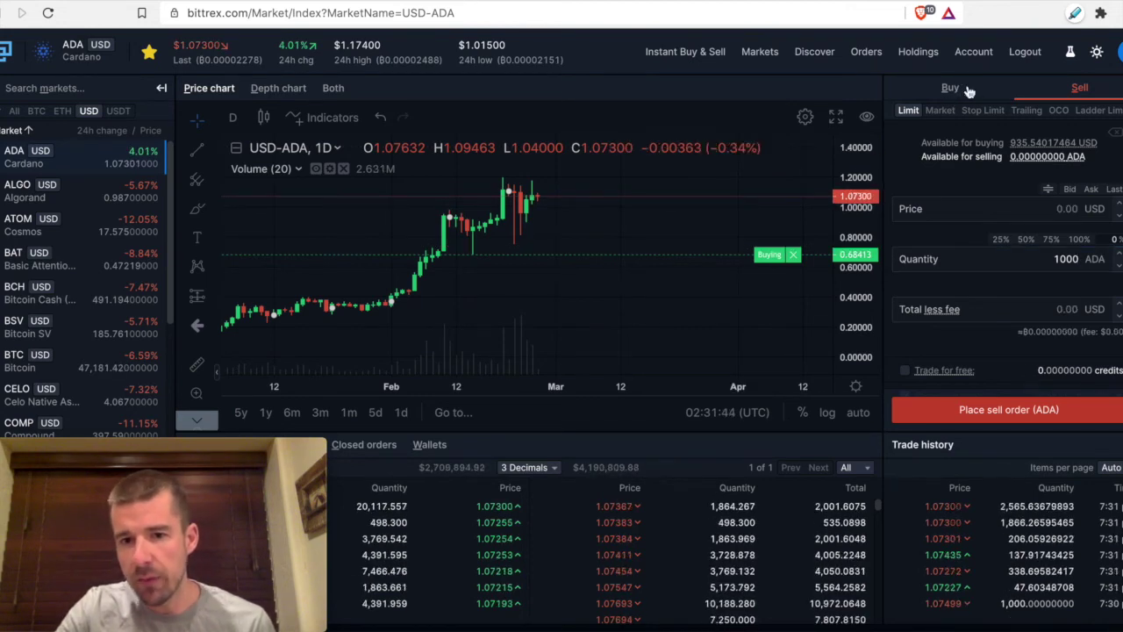
pyautogui.click(967, 90)
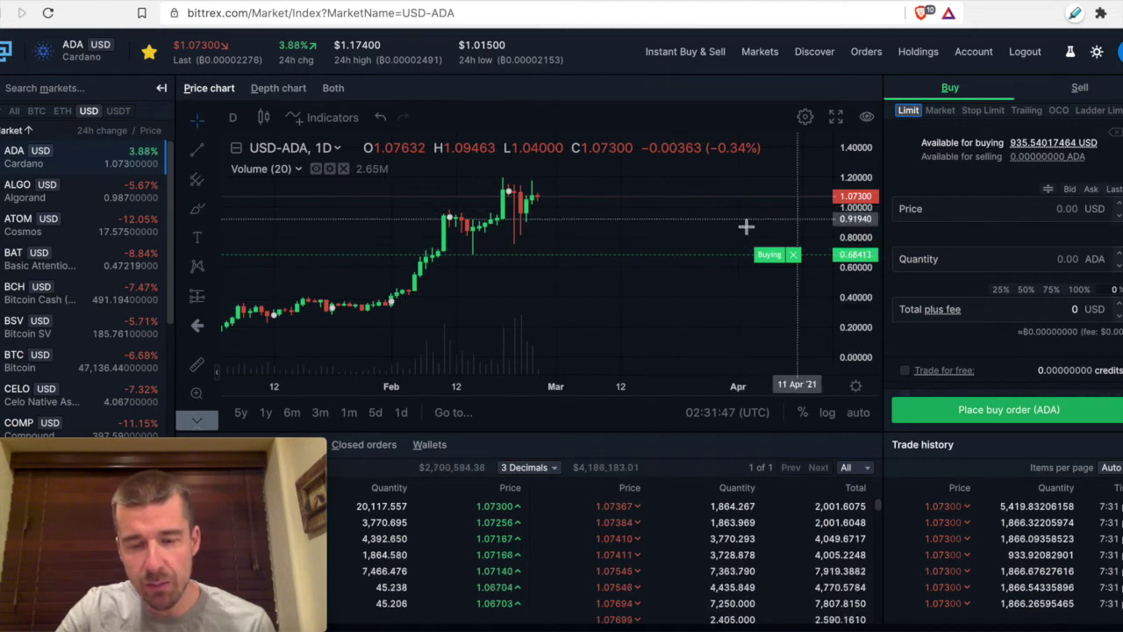